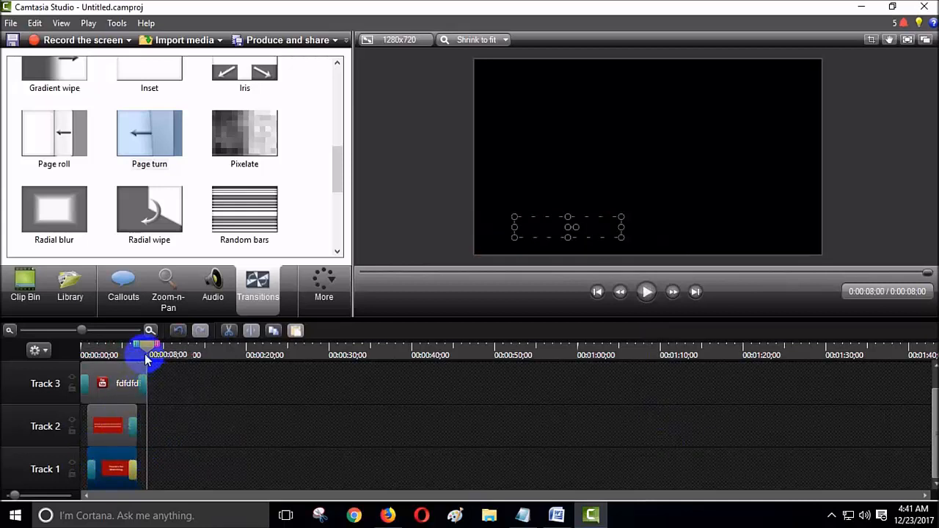
Step: Preview the lower-third animation on the timeline and return the playhead to the beginning
{"action": "left_click_drag", "start_coordinate": [147, 353], "coordinate": [137, 352]}
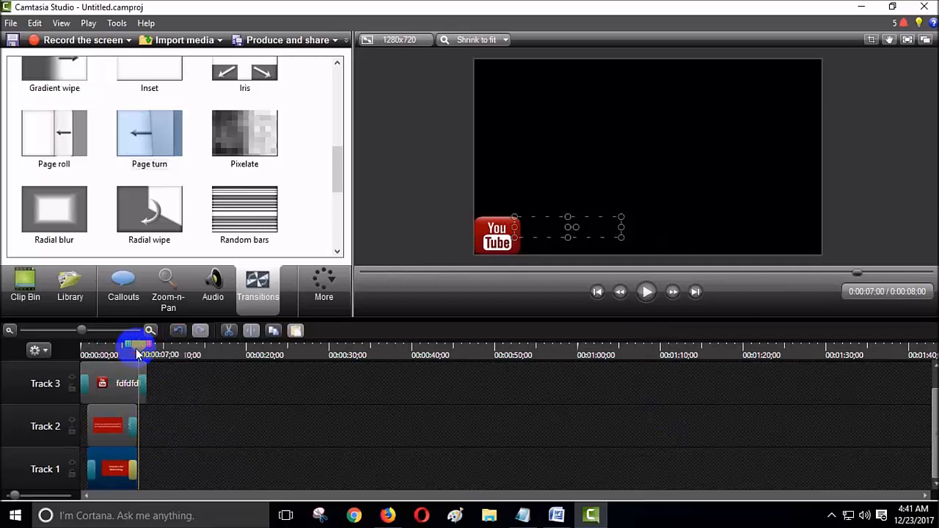
{"action": "left_click", "coordinate": [140, 347]}
{"action": "left_click_drag", "start_coordinate": [137, 351], "coordinate": [140, 351]}
{"action": "left_click", "coordinate": [135, 421]}
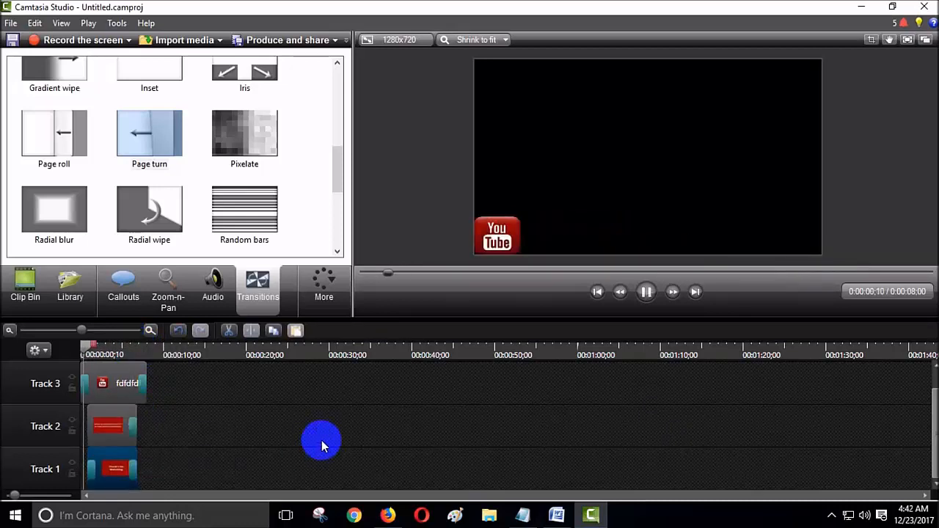
{"action": "scroll", "coordinate": [322, 440], "scroll_direction": "up", "scroll_amount": 1}
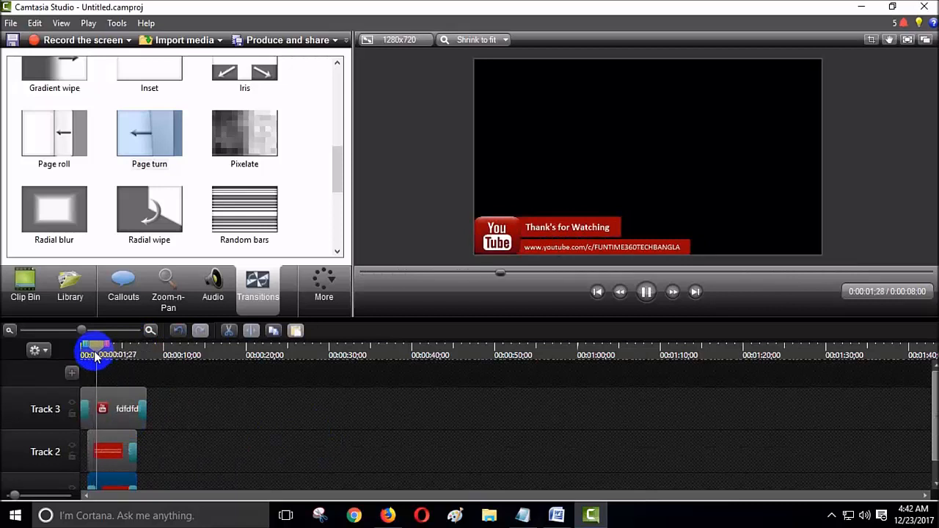
{"action": "left_click_drag", "start_coordinate": [94, 356], "coordinate": [73, 346]}
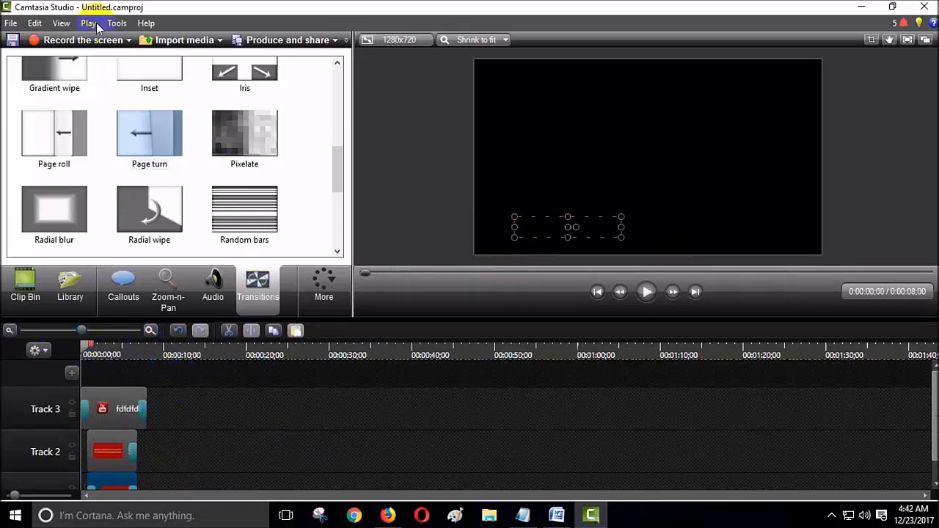
Step: Import "Fast Transision Whoose Sound effect.mp3" from the INTRO > Lower Thirds sound folder on drive F and place it on Track 3 at about 44 seconds
{"action": "left_click", "coordinate": [147, 41]}
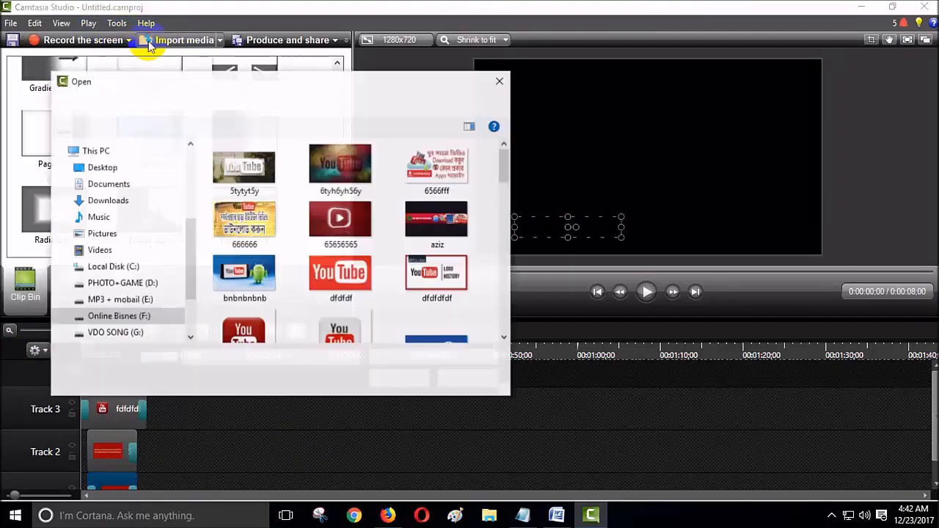
{"action": "left_click", "coordinate": [121, 300]}
{"action": "scroll", "coordinate": [113, 289], "scroll_direction": "down", "scroll_amount": 2}
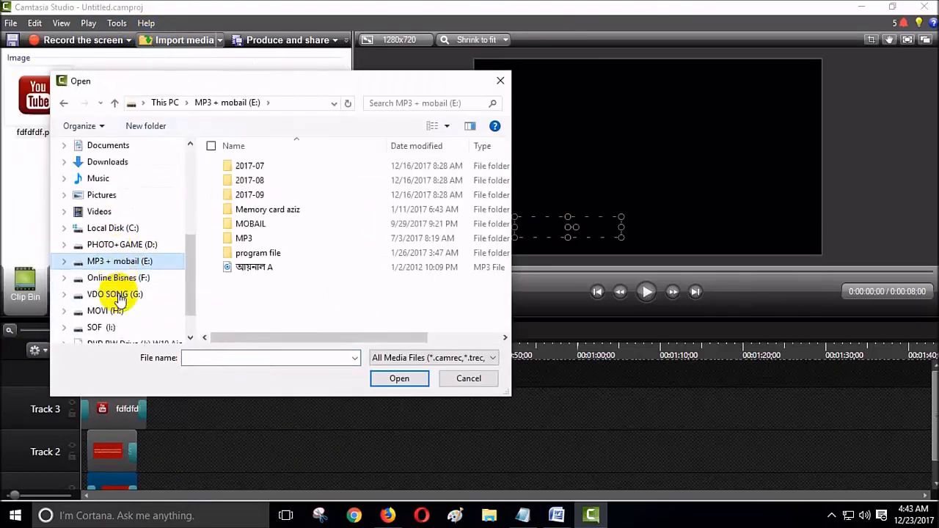
{"action": "left_click", "coordinate": [114, 280]}
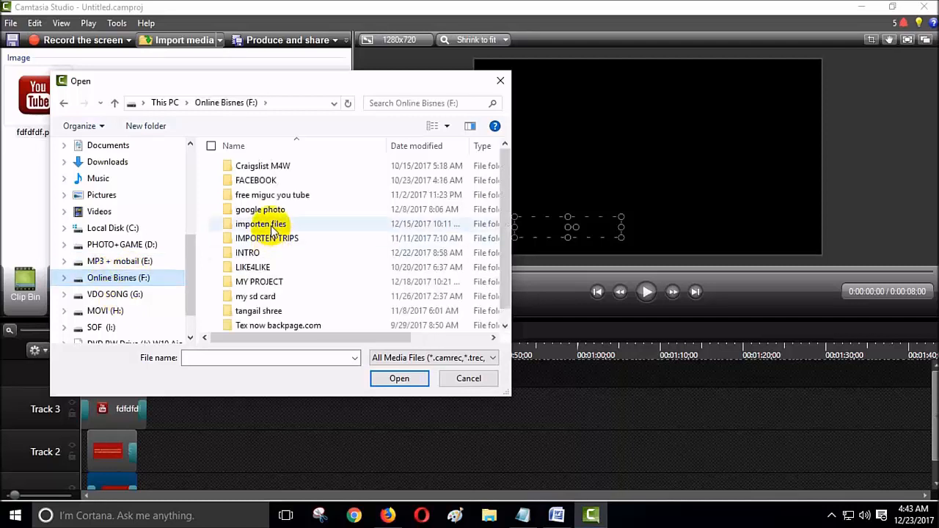
{"action": "left_click", "coordinate": [249, 253]}
{"action": "double_click", "coordinate": [250, 253]}
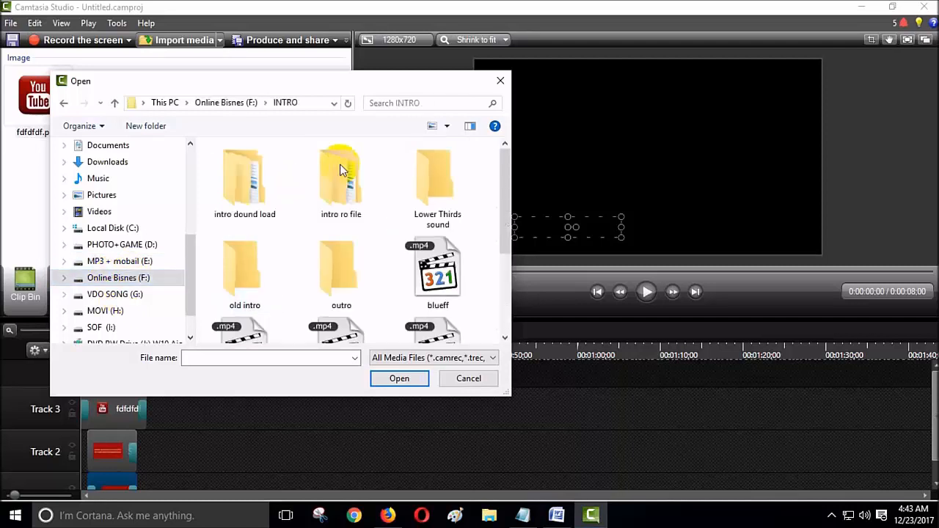
{"action": "double_click", "coordinate": [434, 174]}
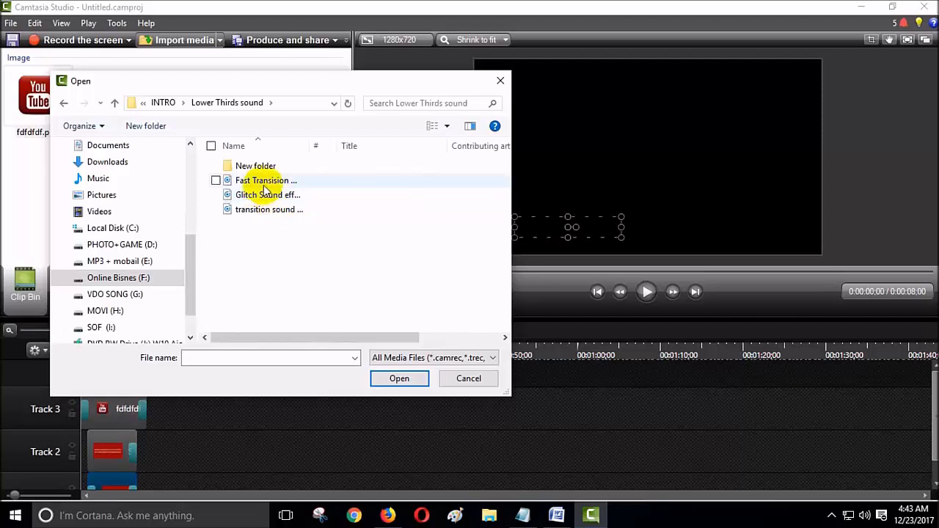
{"action": "double_click", "coordinate": [258, 181]}
{"action": "left_click_drag", "start_coordinate": [38, 210], "coordinate": [451, 418]}
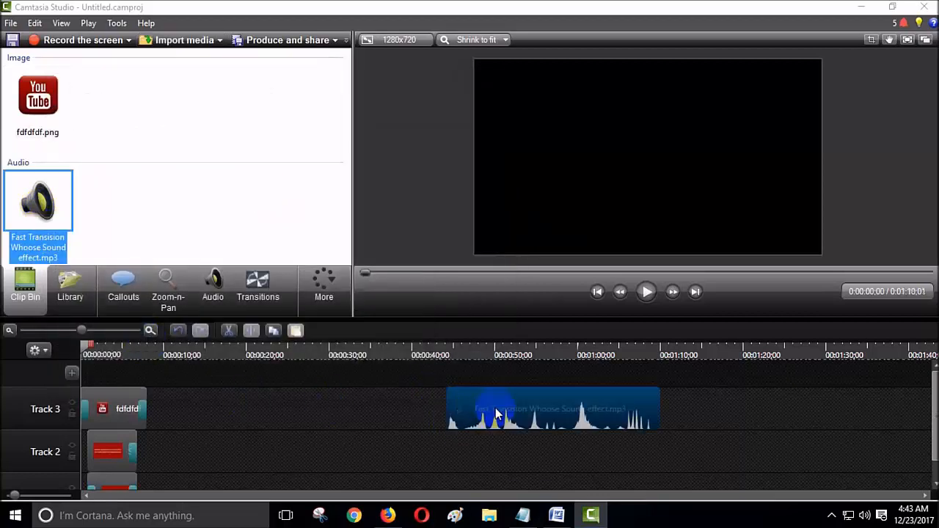
Step: Listen to the whoosh sound clip from its start at 0:00:44;08 and replay the part around 56 seconds
{"action": "left_click_drag", "start_coordinate": [84, 344], "coordinate": [449, 359]}
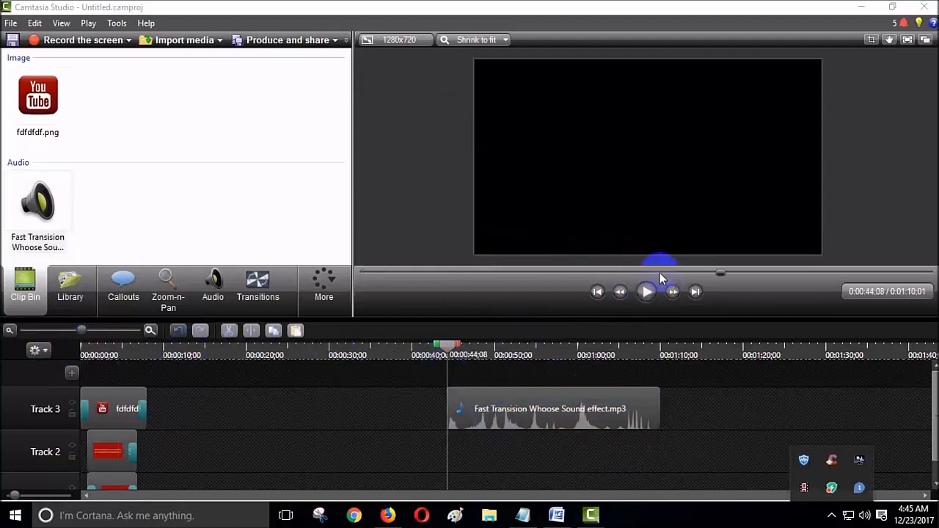
{"action": "left_click", "coordinate": [646, 299]}
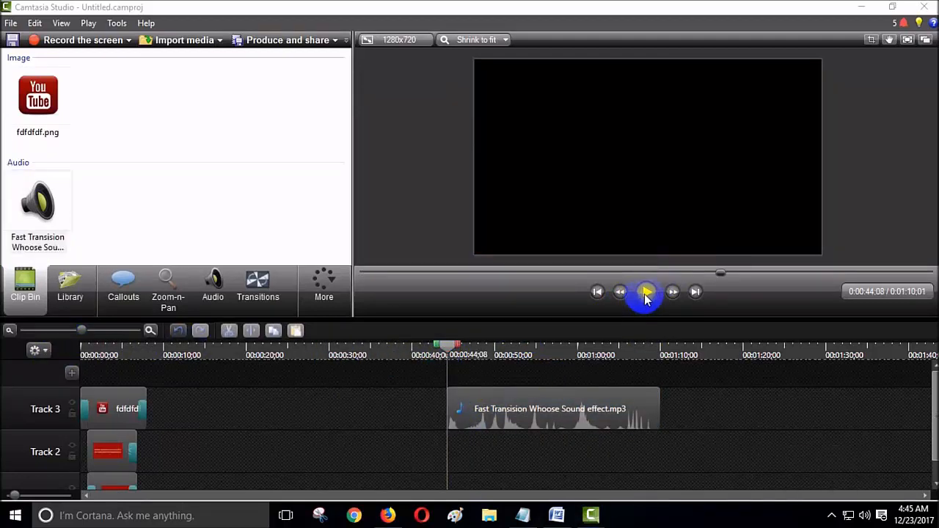
{"action": "left_click", "coordinate": [645, 295]}
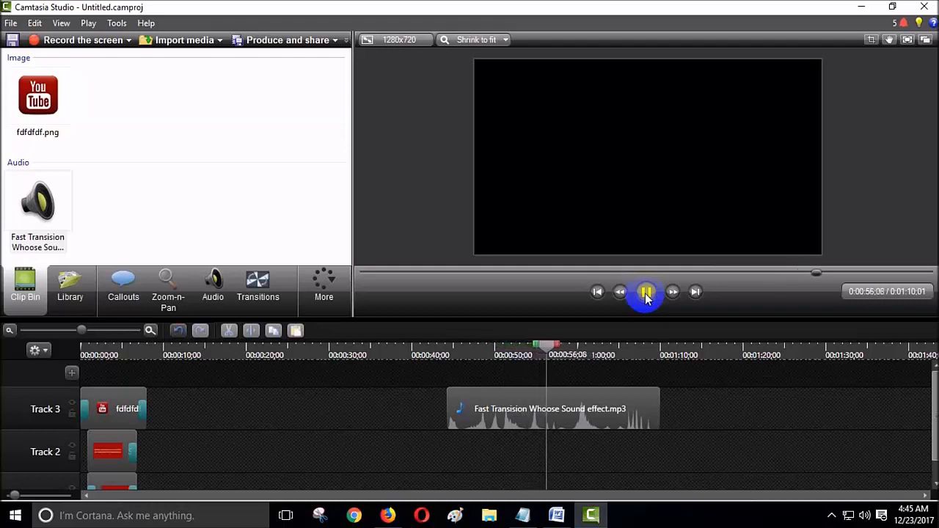
{"action": "left_click", "coordinate": [645, 293]}
{"action": "mouse_move", "coordinate": [566, 344]}
{"action": "left_mouse_down"}
{"action": "mouse_move", "coordinate": [547, 345]}
{"action": "mouse_move", "coordinate": [551, 354]}
{"action": "left_mouse_up"}
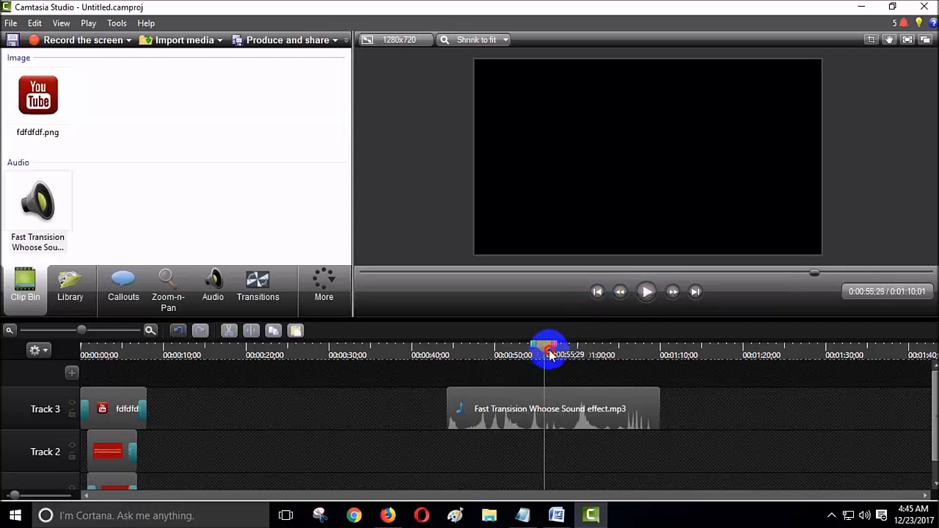
{"action": "left_click", "coordinate": [644, 294]}
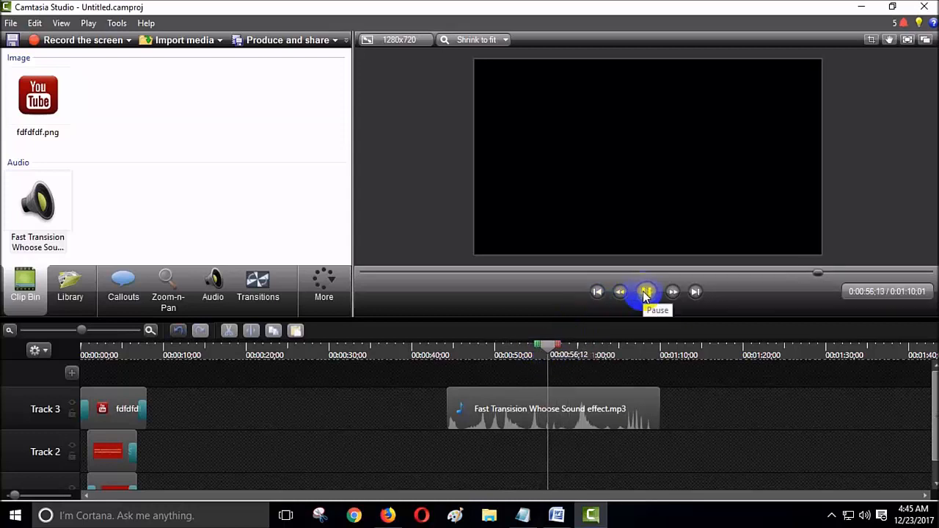
{"action": "left_click", "coordinate": [645, 294]}
Step: Split the sound clip at 0:01:05;29 and delete the part before the cut
{"action": "left_click", "coordinate": [624, 345]}
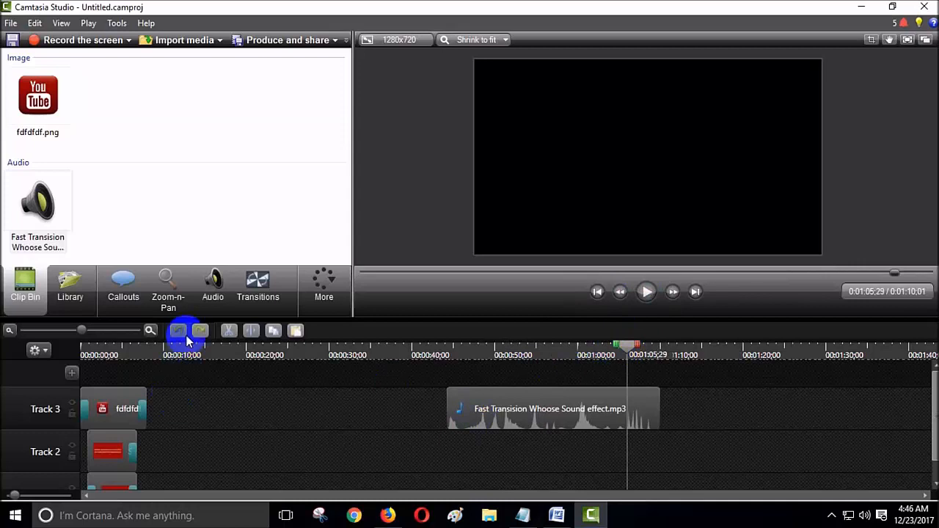
{"action": "left_click", "coordinate": [554, 411]}
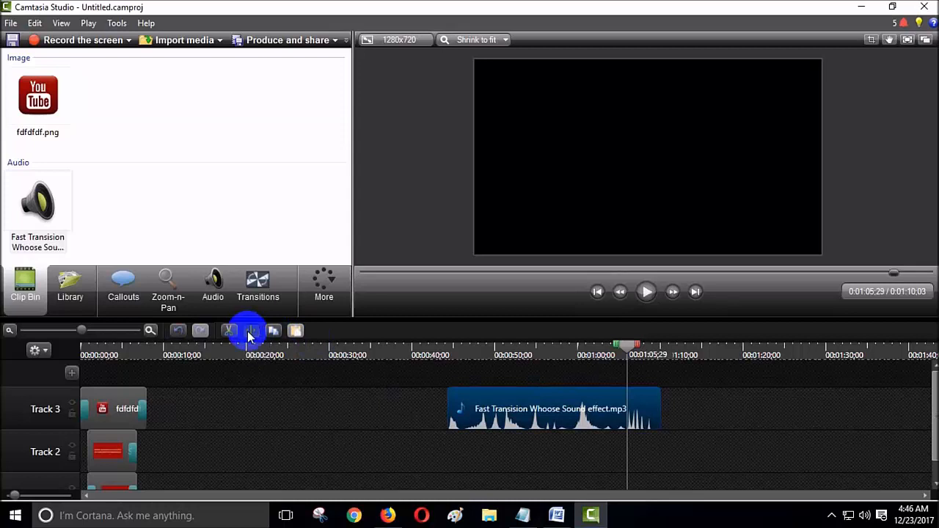
{"action": "left_click", "coordinate": [249, 335]}
{"action": "left_click", "coordinate": [535, 423]}
{"action": "right_click", "coordinate": [542, 408]}
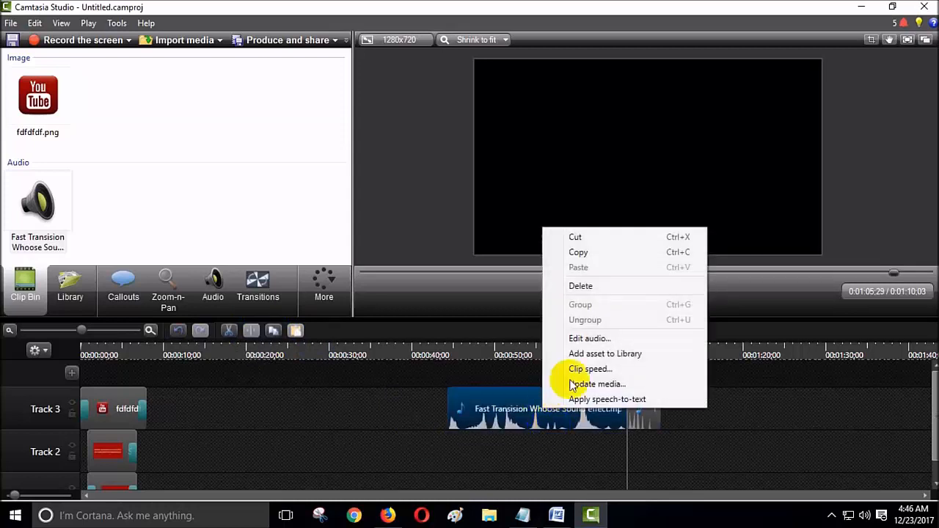
{"action": "left_click", "coordinate": [595, 288]}
Step: Split the remaining sound clip at 0:01:06;19 and move the first piece to about 52 seconds on Track 3
{"action": "left_click_drag", "start_coordinate": [624, 354], "coordinate": [636, 357]}
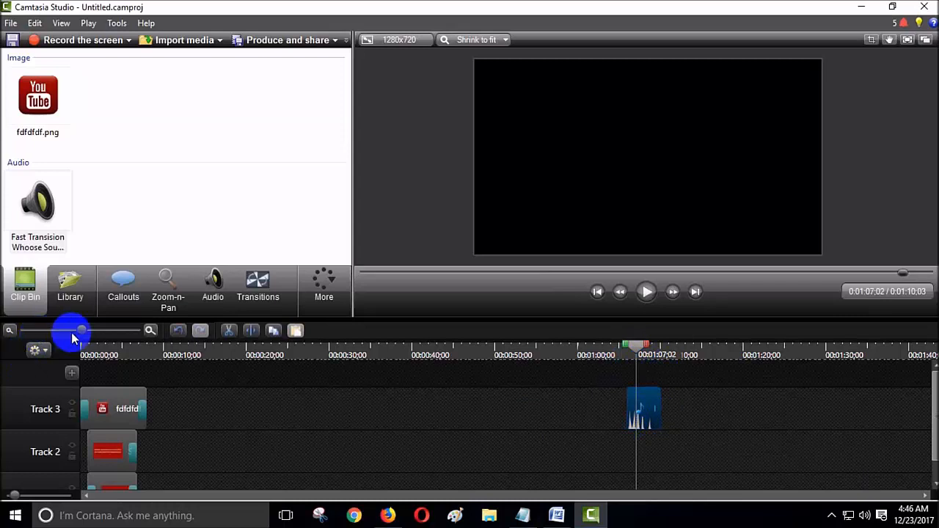
{"action": "left_click_drag", "start_coordinate": [81, 331], "coordinate": [86, 331]}
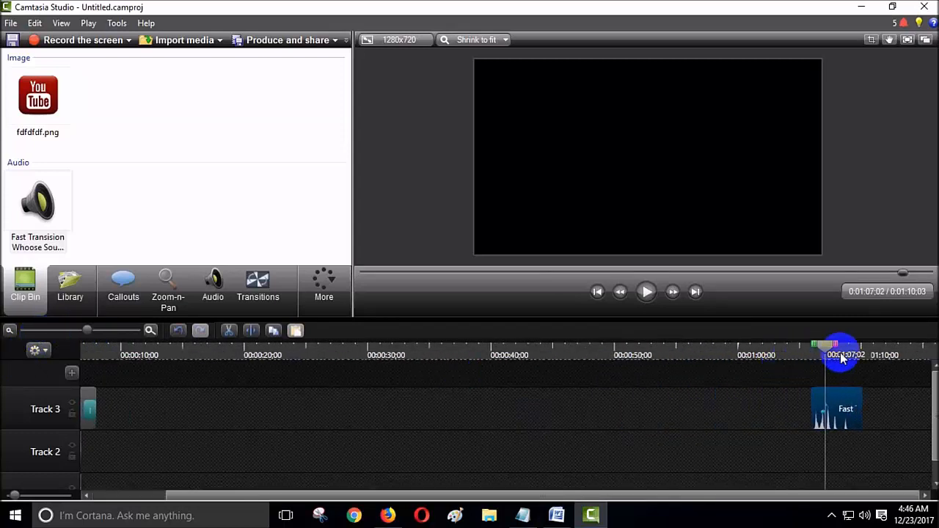
{"action": "left_click_drag", "start_coordinate": [826, 353], "coordinate": [823, 352]}
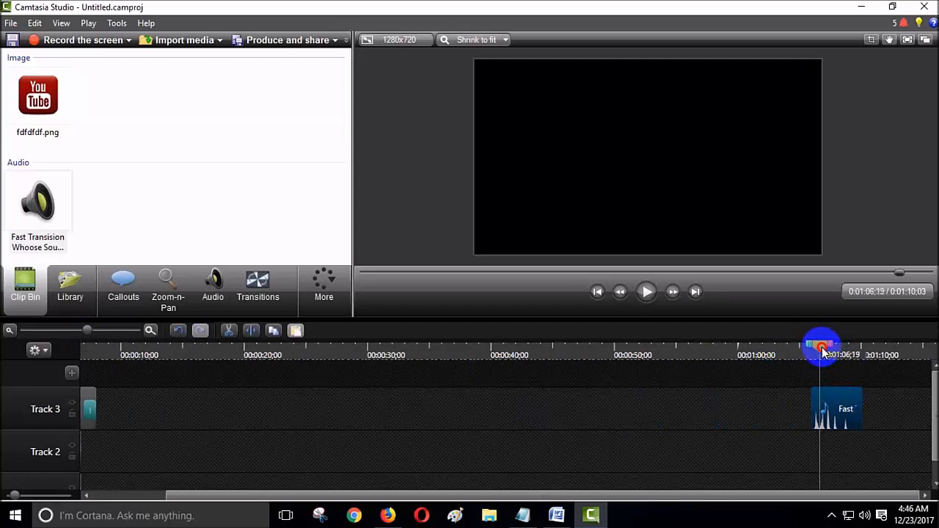
{"action": "left_click", "coordinate": [252, 335]}
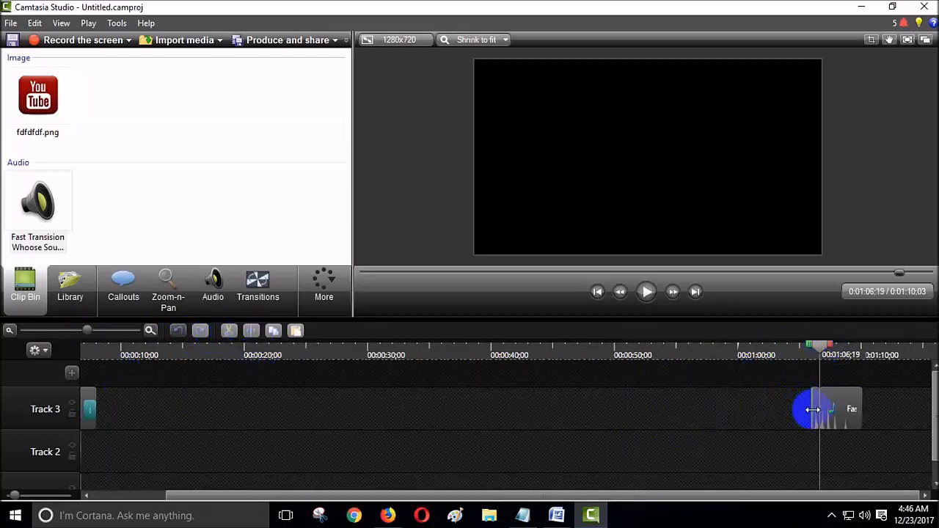
{"action": "mouse_move", "coordinate": [812, 411]}
{"action": "left_mouse_down"}
{"action": "mouse_move", "coordinate": [792, 409]}
{"action": "mouse_move", "coordinate": [817, 408]}
{"action": "left_mouse_up"}
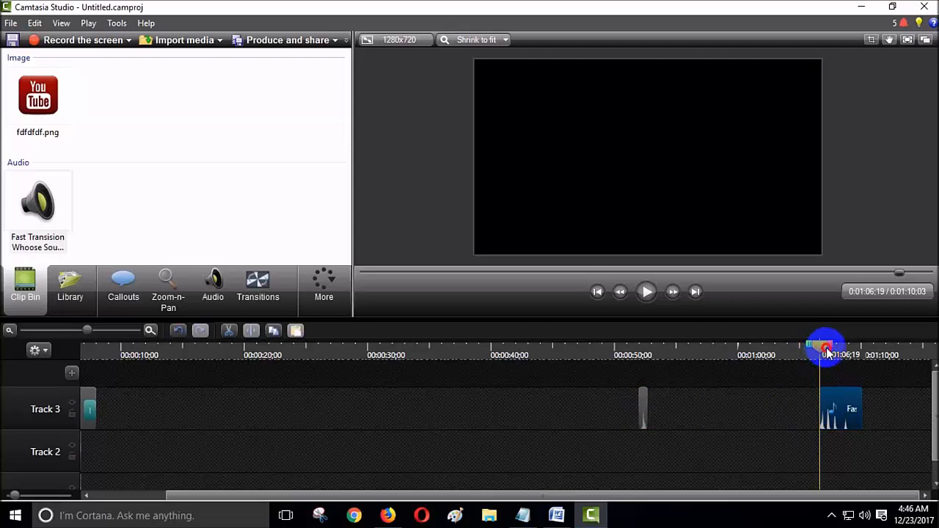
Step: Cut a short piece from the end part of the sound, ending at 0:01:09;07, and move it to about 20 seconds on Track 3
{"action": "left_click_drag", "start_coordinate": [825, 354], "coordinate": [853, 343]}
{"action": "left_click", "coordinate": [250, 332]}
{"action": "left_click", "coordinate": [849, 425]}
{"action": "left_click", "coordinate": [847, 350]}
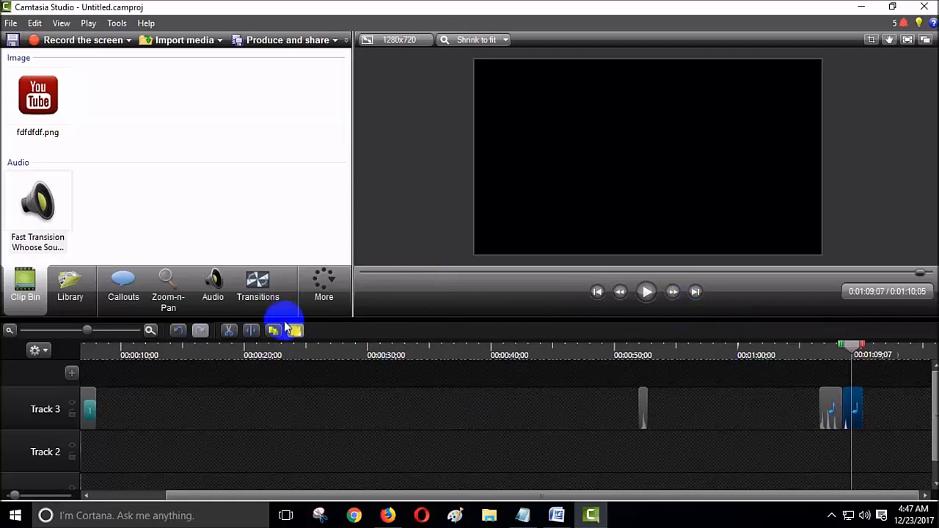
{"action": "left_click", "coordinate": [249, 330]}
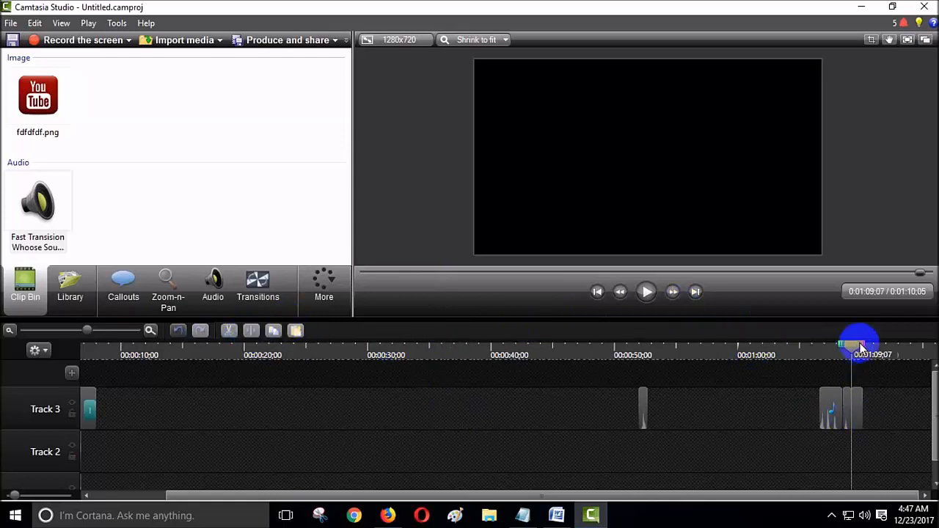
{"action": "left_click_drag", "start_coordinate": [847, 411], "coordinate": [245, 404]}
Step: Split the remaining sound piece at 0:01:07;20 and move its second part to about 23 seconds on Track 2
{"action": "left_click_drag", "start_coordinate": [851, 344], "coordinate": [834, 354]}
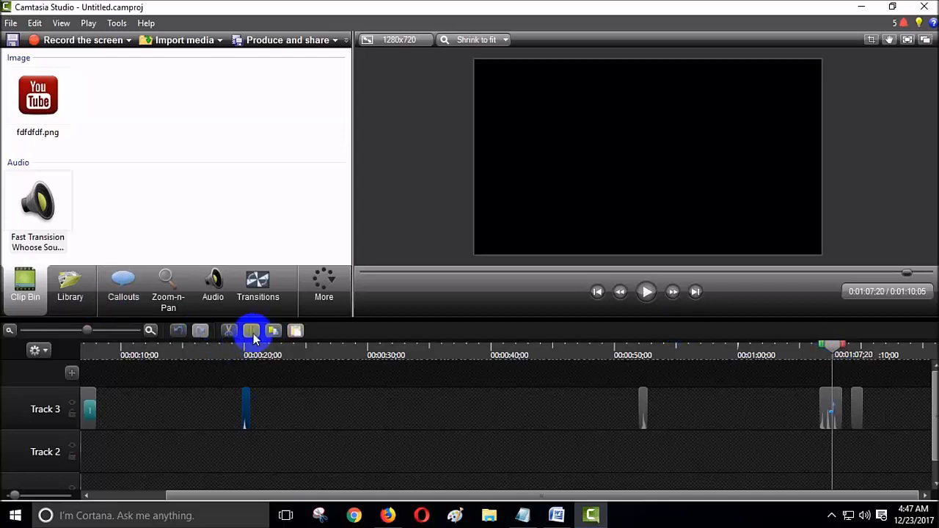
{"action": "left_click", "coordinate": [826, 404]}
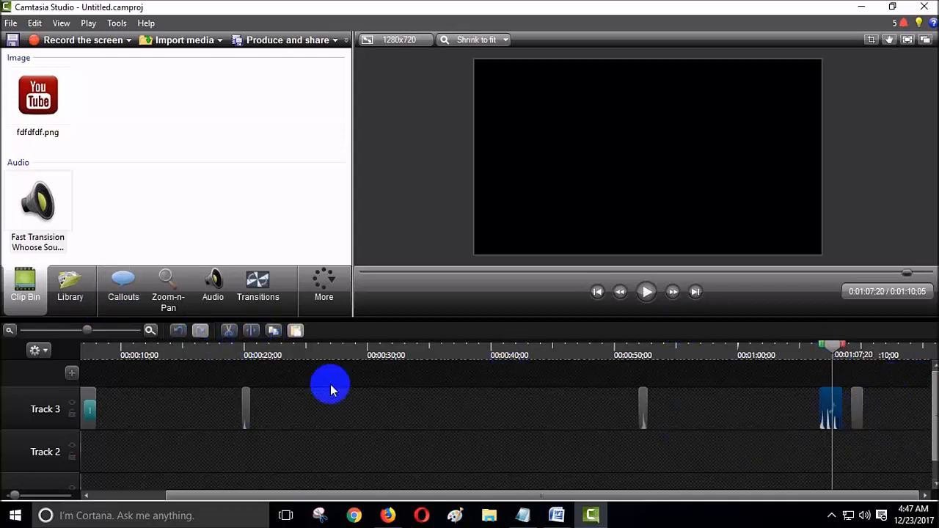
{"action": "left_click", "coordinate": [239, 336]}
{"action": "left_click", "coordinate": [847, 429]}
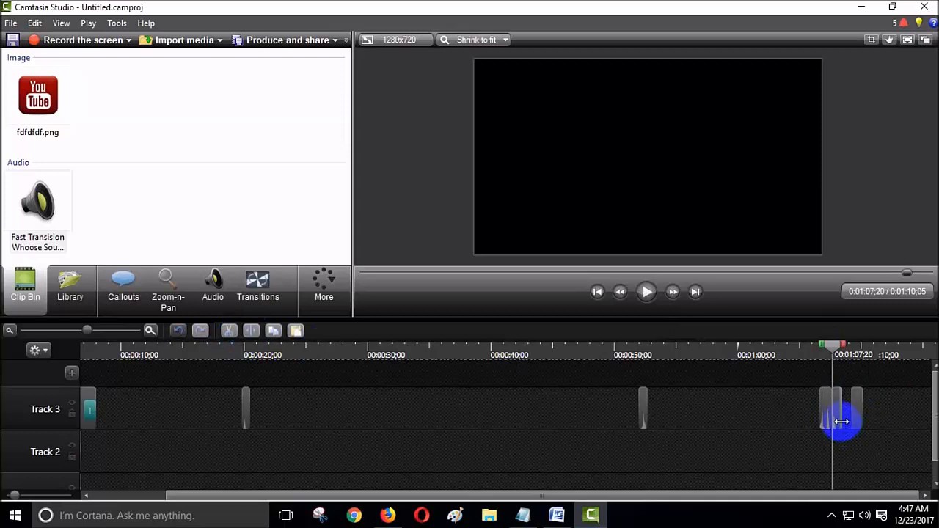
{"action": "left_click_drag", "start_coordinate": [839, 423], "coordinate": [286, 439]}
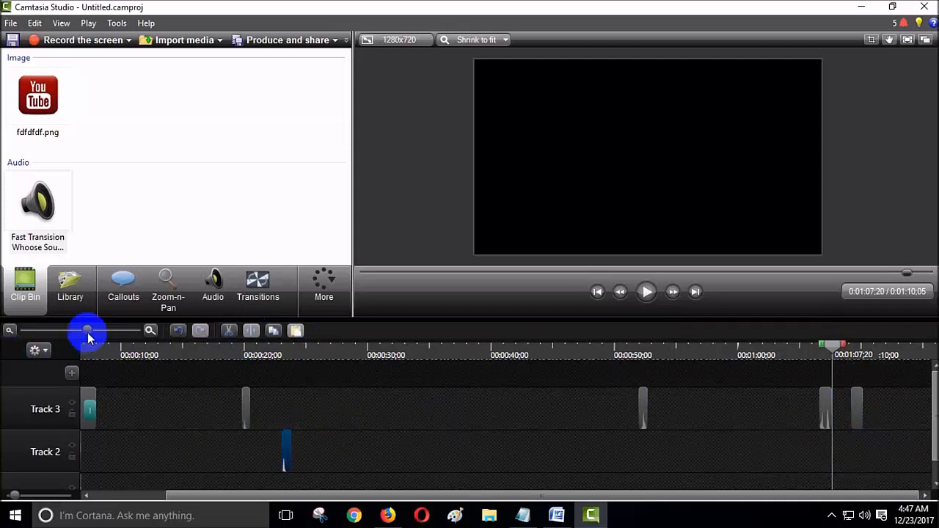
Step: Add a new empty track above Track 3
{"action": "left_click_drag", "start_coordinate": [86, 334], "coordinate": [80, 331]}
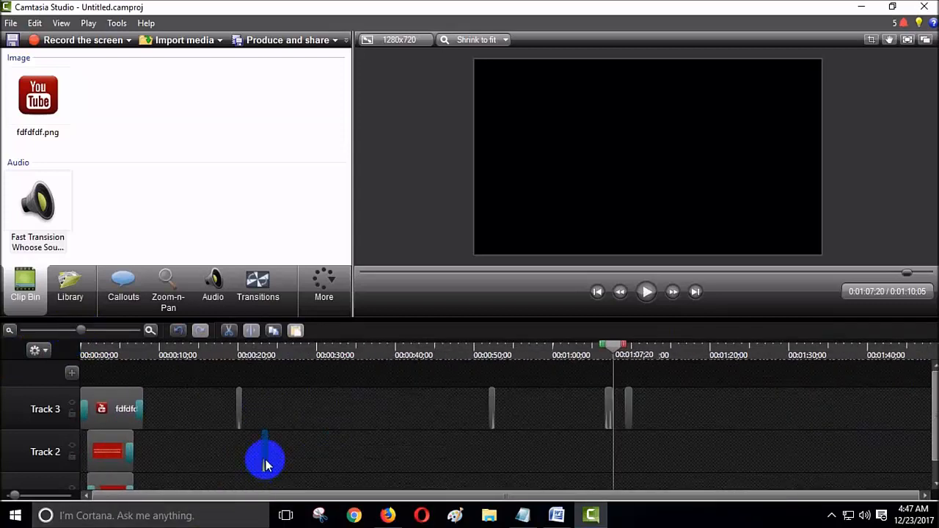
{"action": "left_click", "coordinate": [236, 424]}
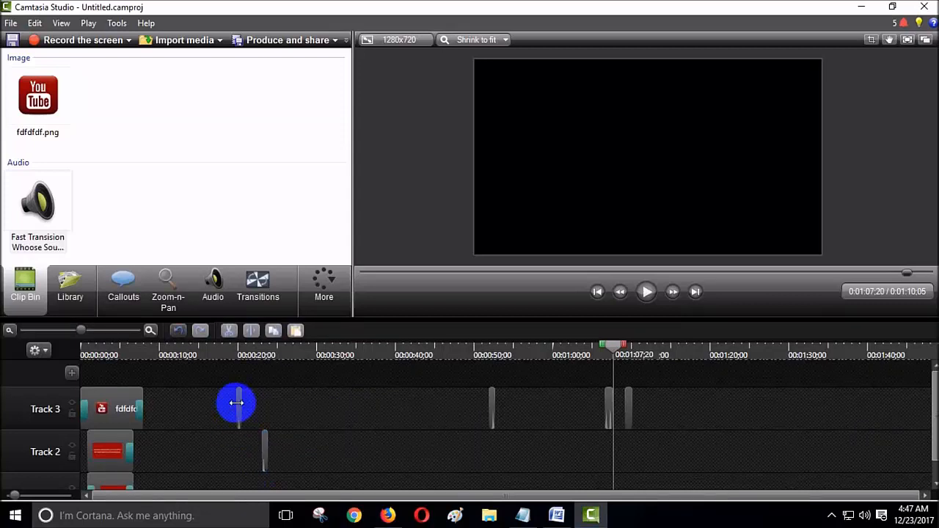
{"action": "left_click", "coordinate": [66, 374]}
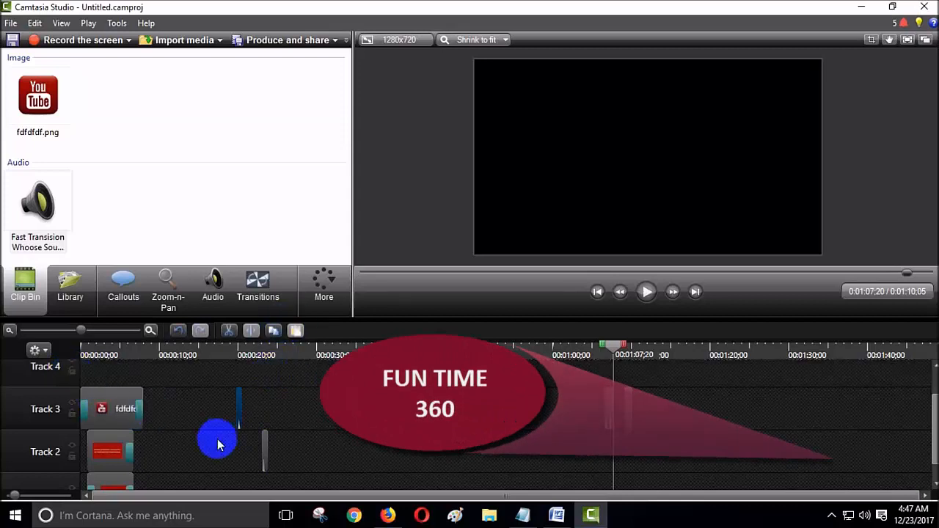
{"action": "scroll", "coordinate": [220, 442], "scroll_direction": "up", "scroll_amount": 1}
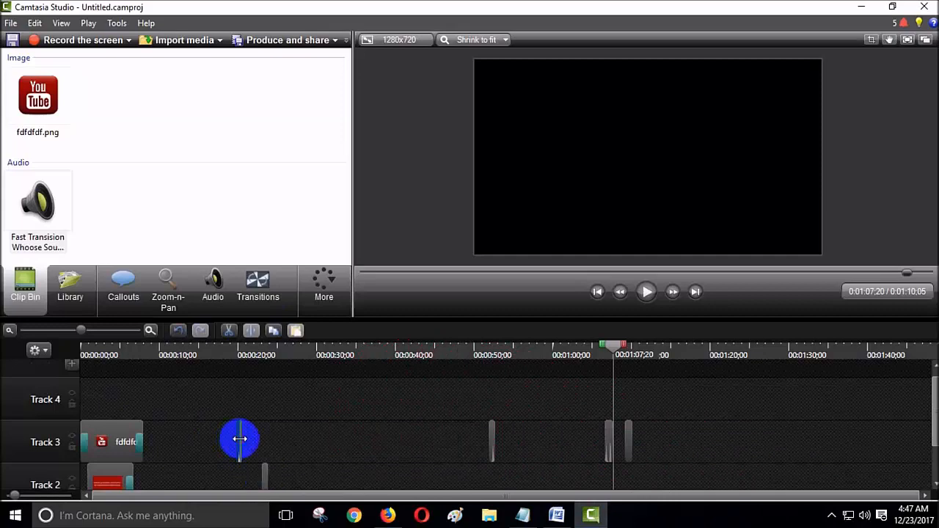
Step: Play back the short sound piece on Track 3 from 0:00:19;24
{"action": "left_click_drag", "start_coordinate": [608, 346], "coordinate": [229, 336]}
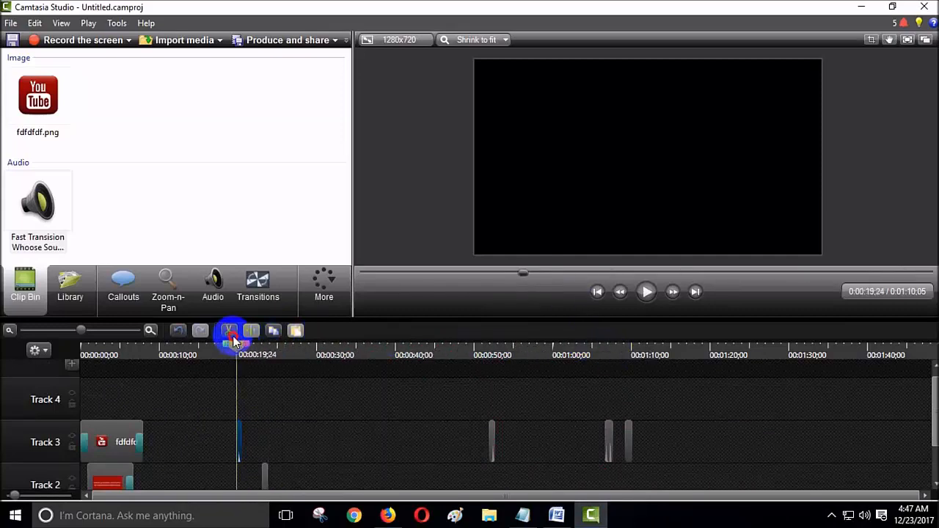
{"action": "left_click", "coordinate": [655, 293]}
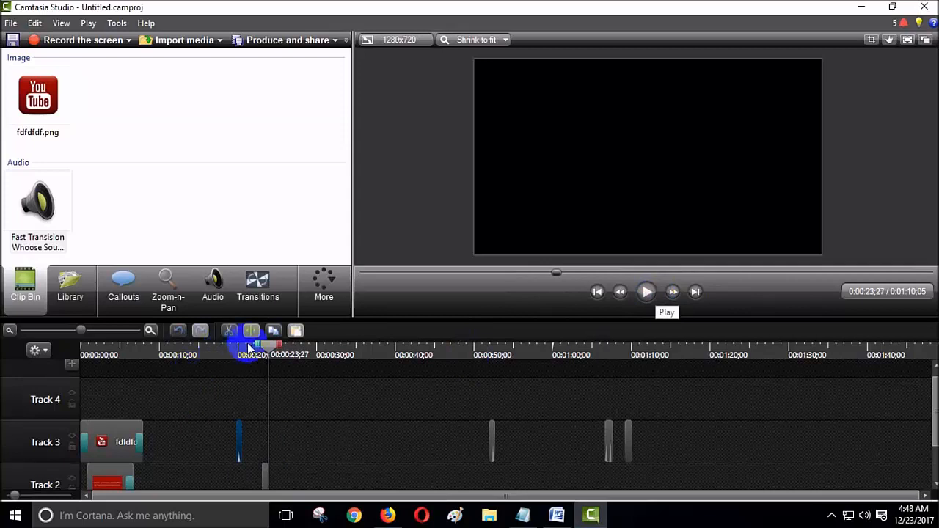
Step: Preview the sound piece at 0:01:06;19 on Track 3, move it to the start of Track 4, and play from the beginning
{"action": "left_click_drag", "start_coordinate": [269, 353], "coordinate": [606, 354]}
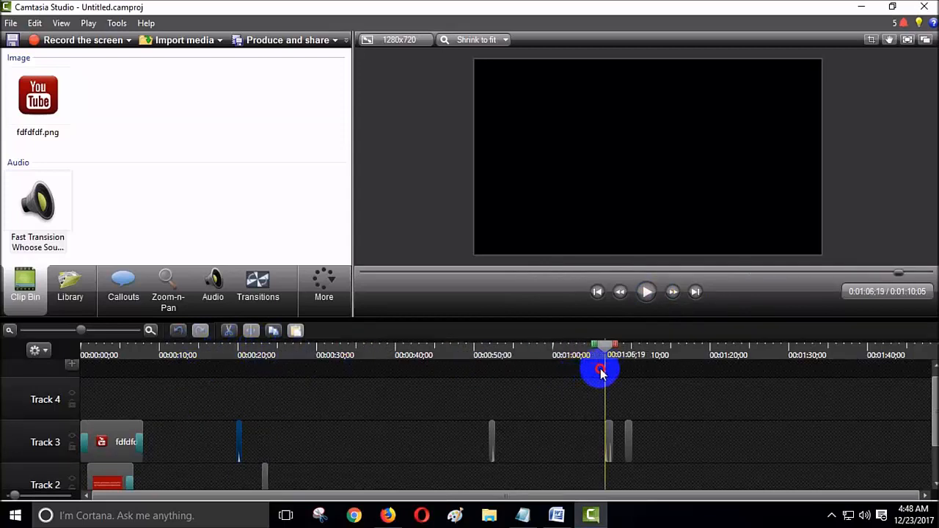
{"action": "left_click", "coordinate": [646, 293]}
{"action": "left_click_drag", "start_coordinate": [609, 444], "coordinate": [74, 409]}
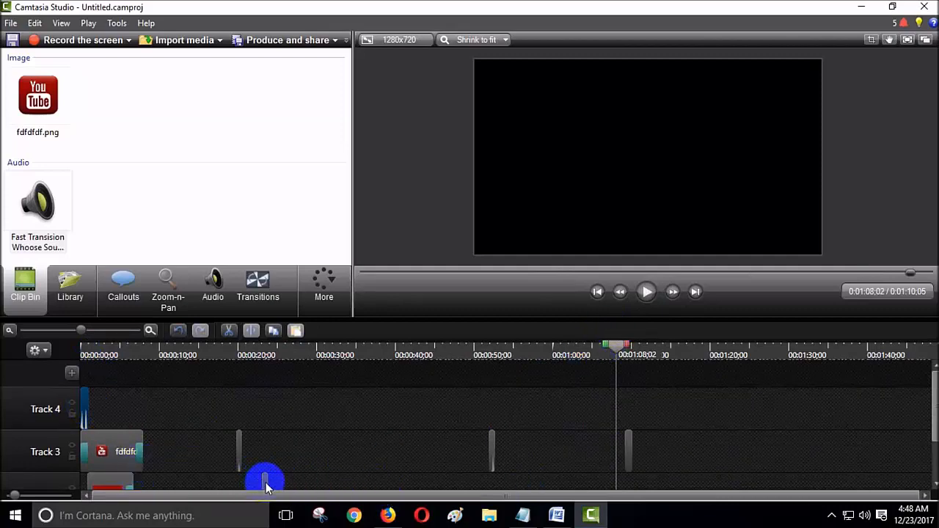
{"action": "left_click", "coordinate": [645, 293]}
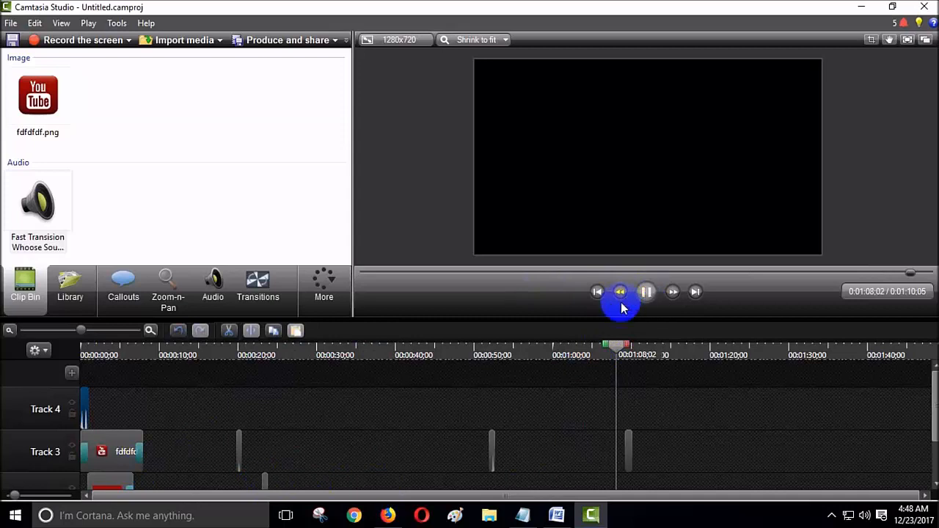
{"action": "left_click_drag", "start_coordinate": [619, 346], "coordinate": [22, 355]}
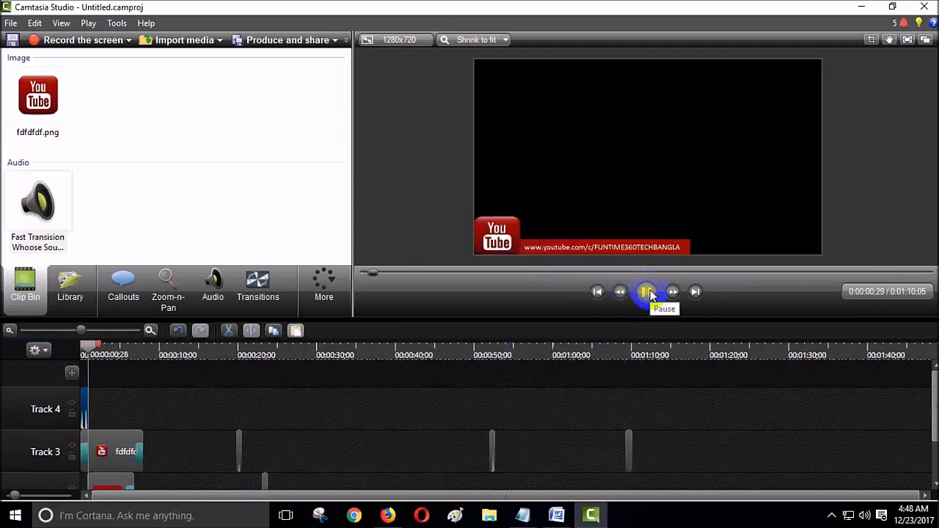
Step: Move the short sound piece at about 20 seconds on Track 3 to about 6 seconds on Track 4 and play it back
{"action": "left_click", "coordinate": [136, 356]}
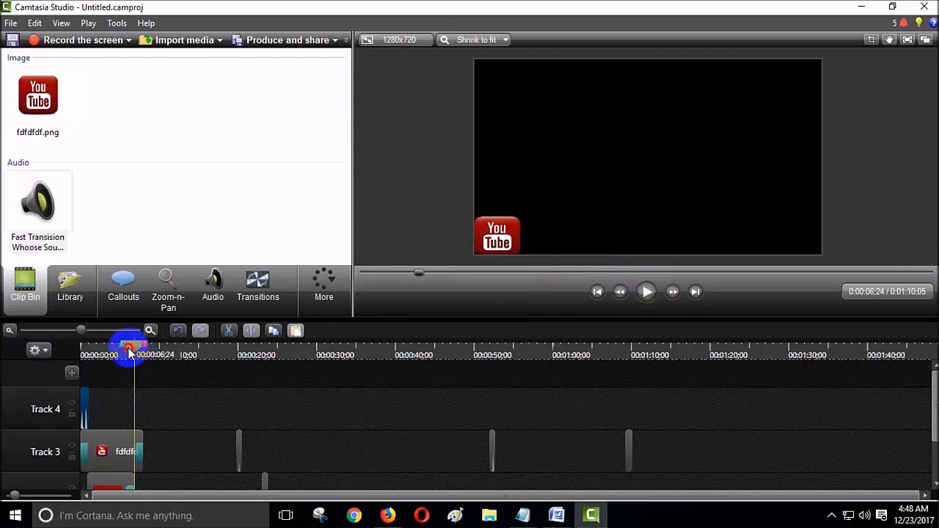
{"action": "left_click_drag", "start_coordinate": [129, 354], "coordinate": [125, 355]}
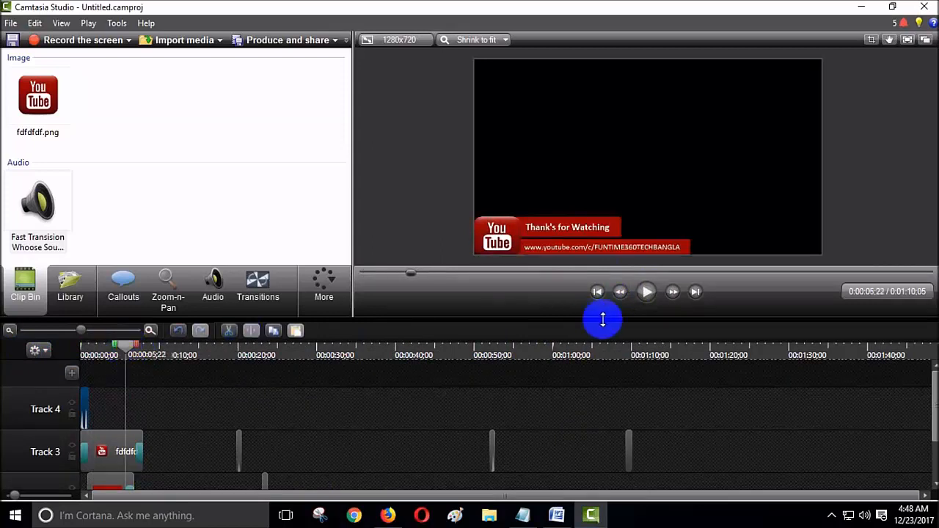
{"action": "left_click", "coordinate": [645, 292]}
{"action": "left_click_drag", "start_coordinate": [133, 354], "coordinate": [129, 351]}
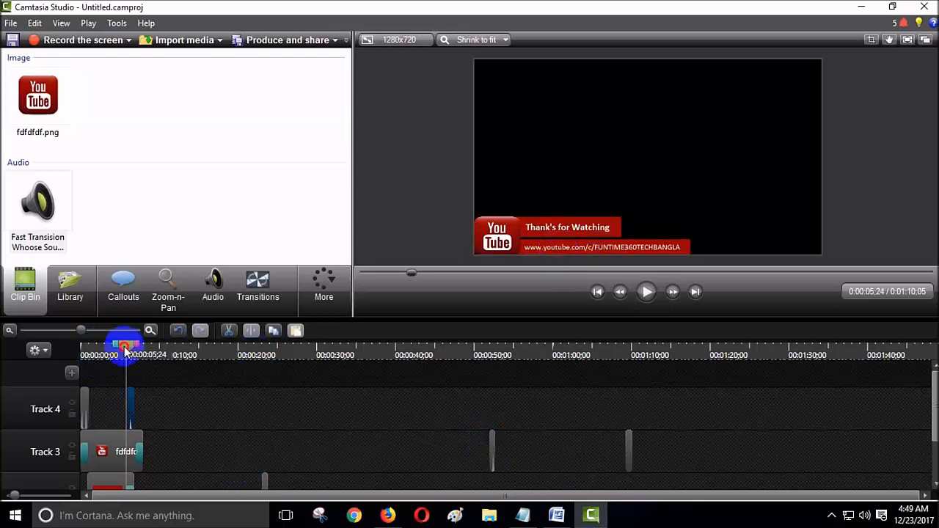
{"action": "left_click_drag", "start_coordinate": [125, 348], "coordinate": [76, 352]}
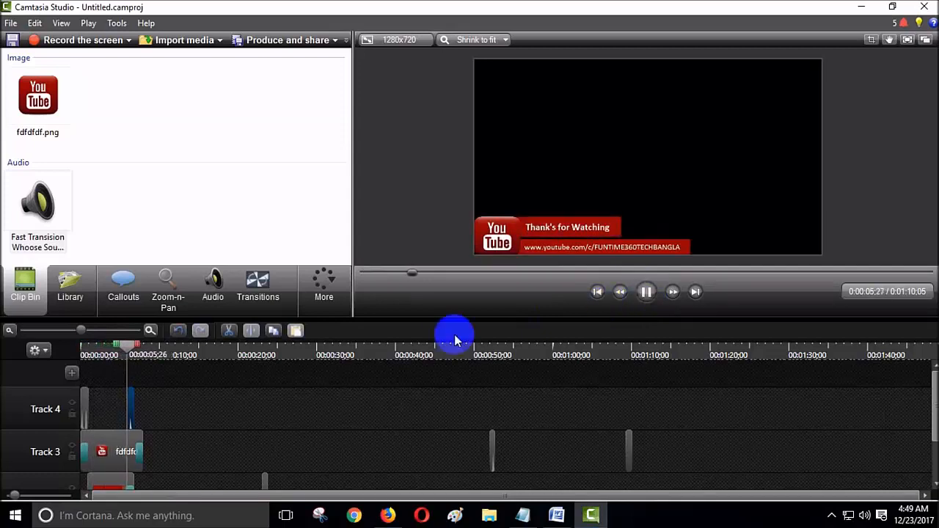
Step: Move the sound piece at about 52 seconds on Track 3 to about 3 seconds on Track 4 and play it back
{"action": "left_click_drag", "start_coordinate": [136, 351], "coordinate": [96, 352]}
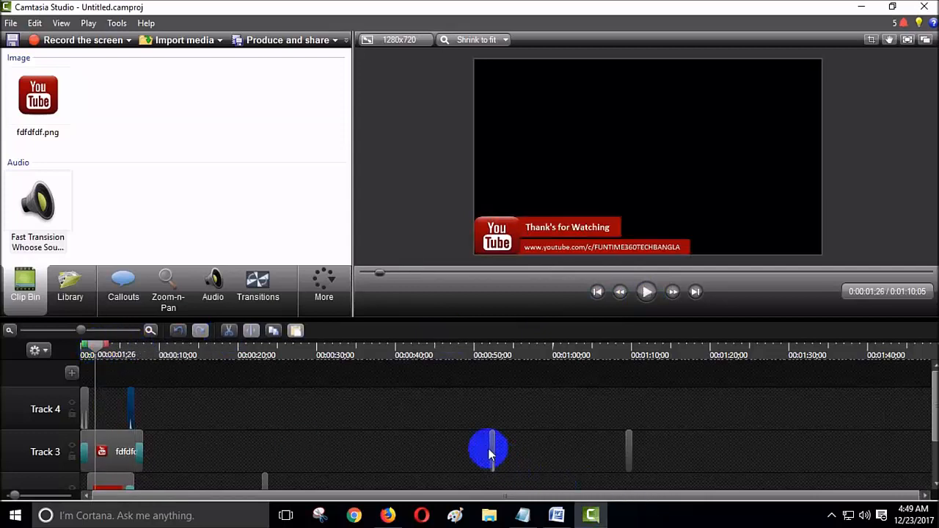
{"action": "scroll", "coordinate": [490, 453], "scroll_direction": "down", "scroll_amount": 1}
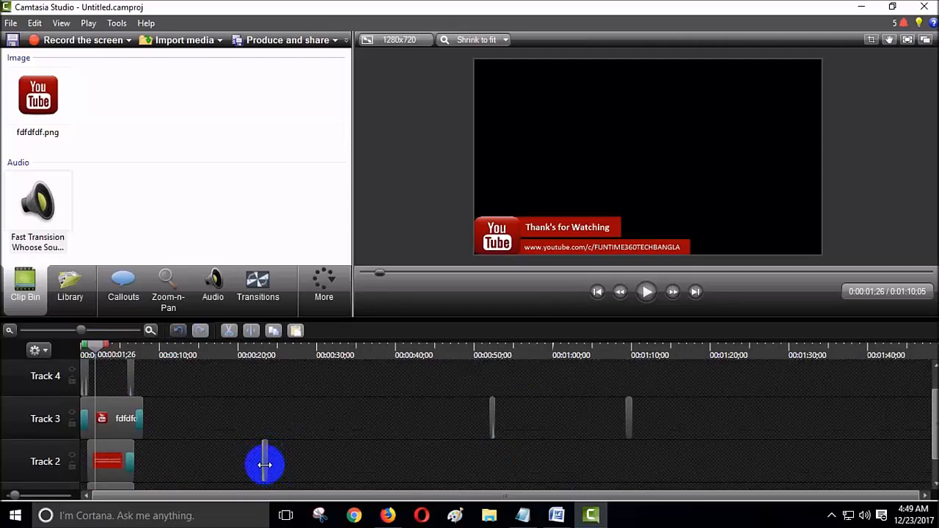
{"action": "left_click", "coordinate": [644, 291]}
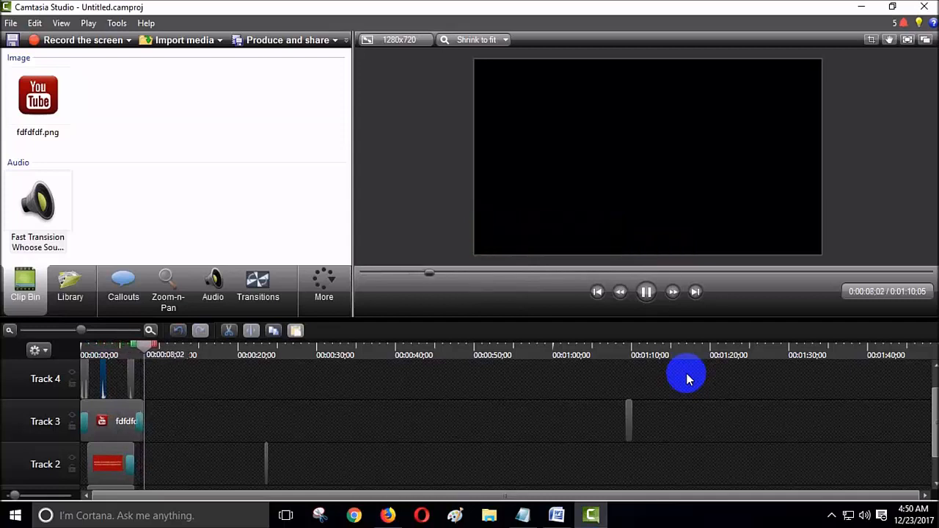
Step: Group the lower-third clips on Tracks 1 to 3 with the three sound pieces at the beginning of Track 4
{"action": "scroll", "coordinate": [188, 470], "scroll_direction": "down", "scroll_amount": 2}
{"action": "scroll", "coordinate": [256, 375], "scroll_direction": "up", "scroll_amount": 3}
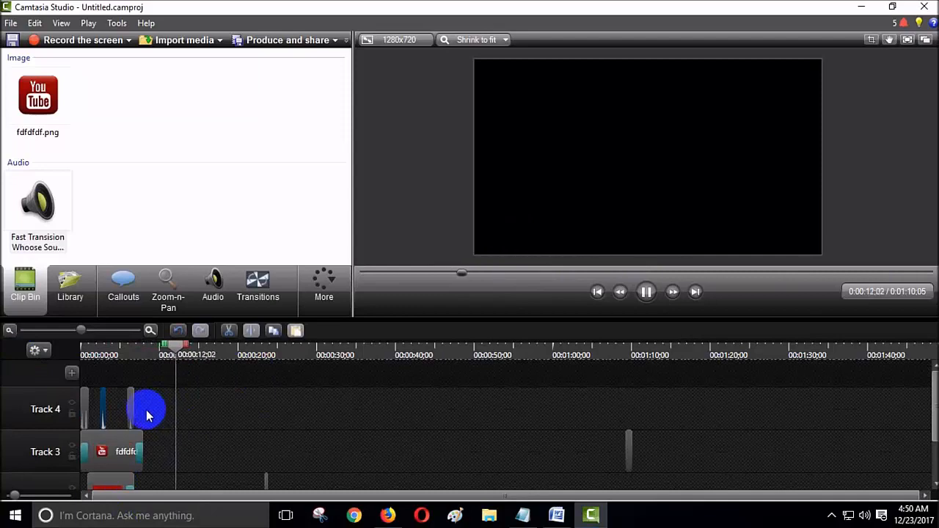
{"action": "left_click_drag", "start_coordinate": [171, 405], "coordinate": [80, 484]}
{"action": "right_click", "coordinate": [105, 388]}
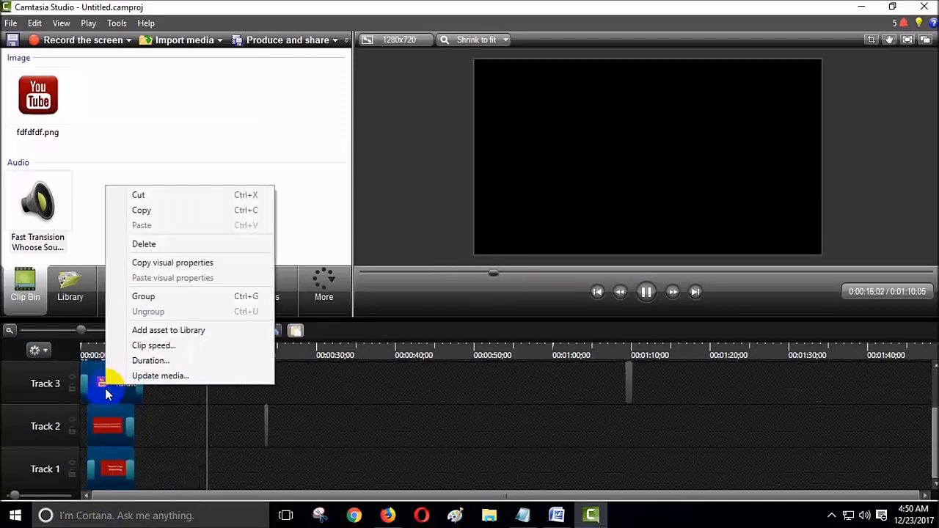
{"action": "left_click", "coordinate": [164, 297]}
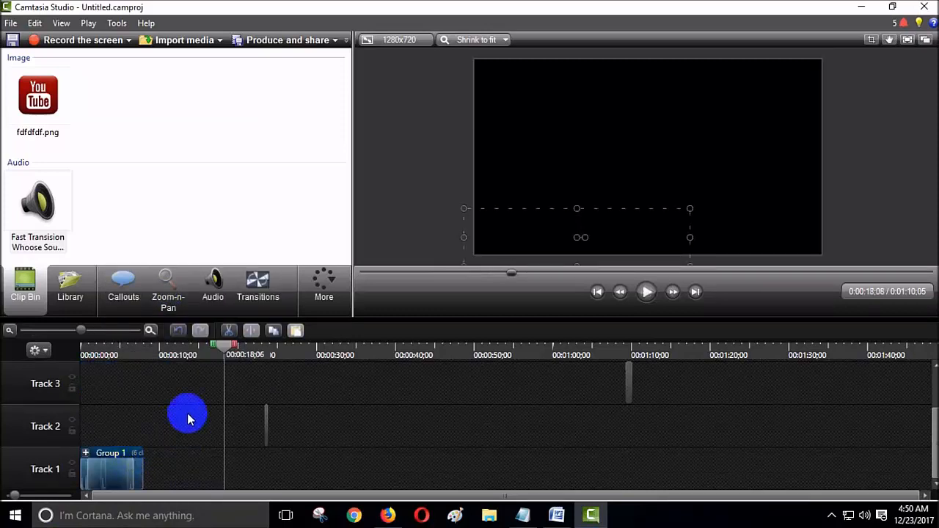
Step: Add the remaining sound piece on Track 2 to the lower-third group, play it back, and set the playhead to 0:00:08;00
{"action": "left_click_drag", "start_coordinate": [227, 351], "coordinate": [42, 384]}
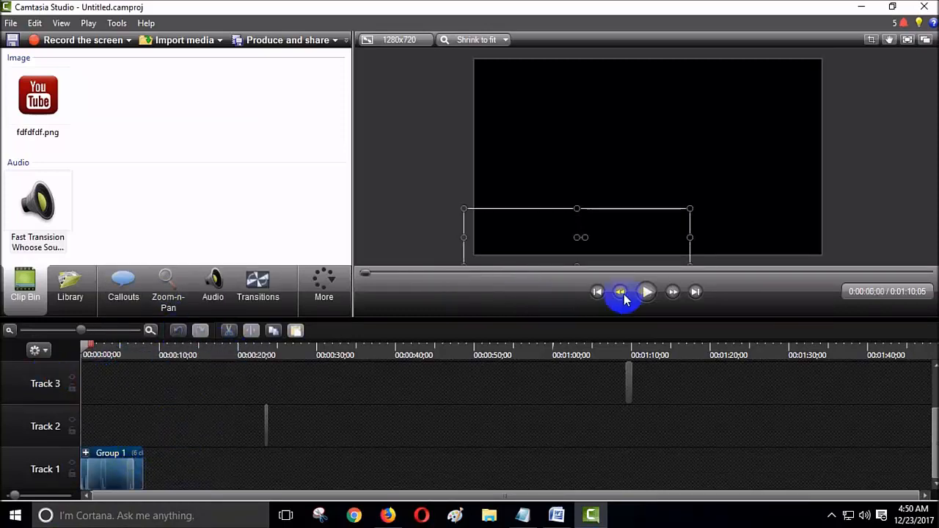
{"action": "left_click", "coordinate": [649, 293]}
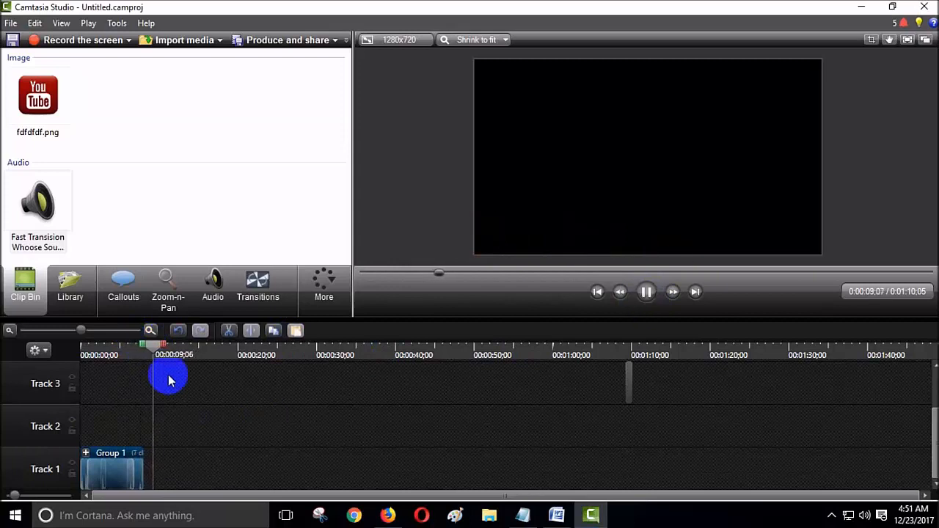
{"action": "left_click_drag", "start_coordinate": [162, 357], "coordinate": [142, 358]}
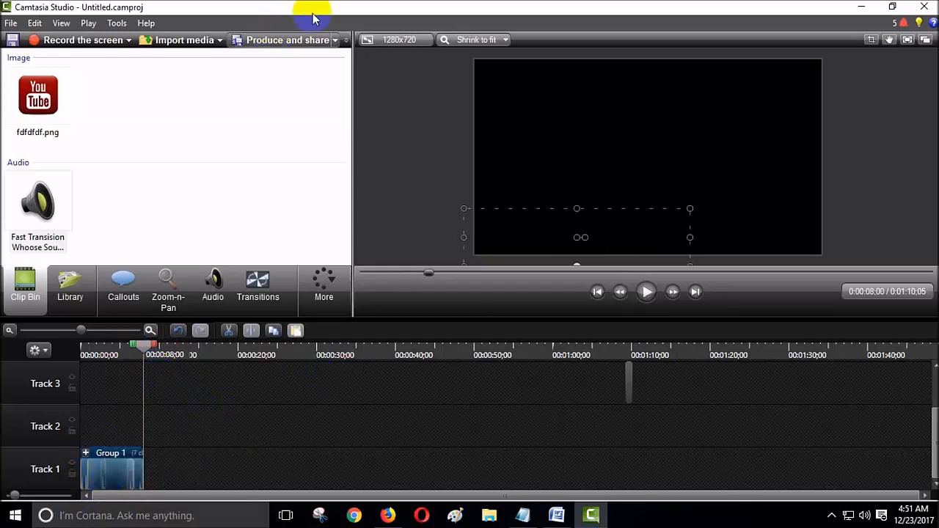
Step: Produce the video with the MP4 only (up to 1080p) preset as youtube loewr tharts.mp4 and finish the production wizard
{"action": "left_click", "coordinate": [337, 43]}
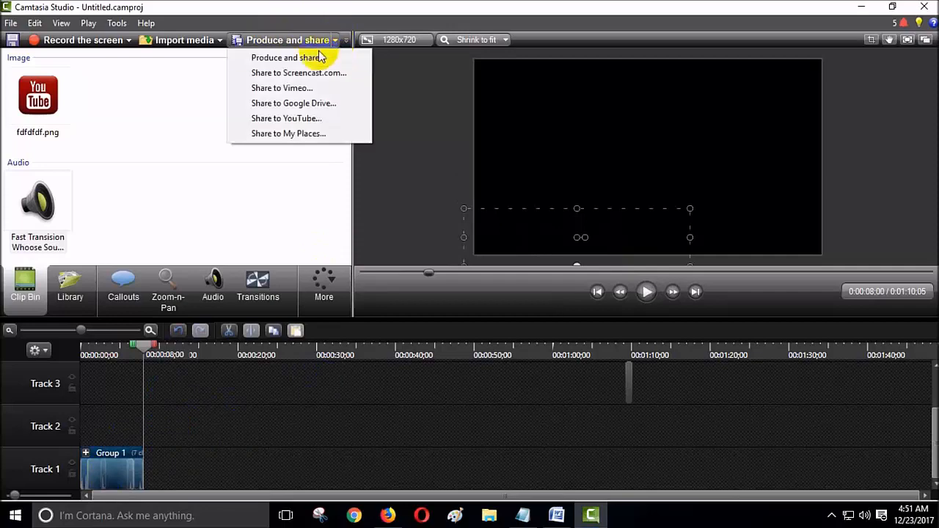
{"action": "left_click", "coordinate": [291, 59]}
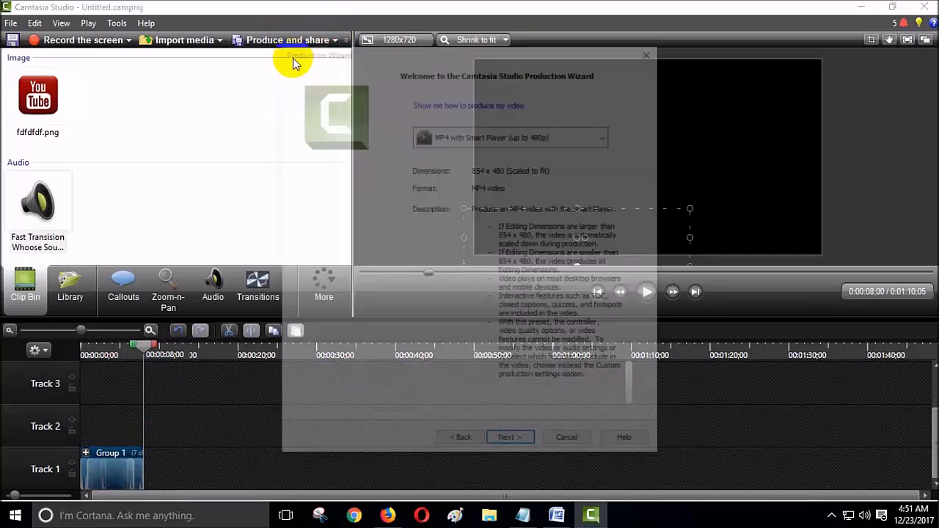
{"action": "left_click", "coordinate": [603, 135]}
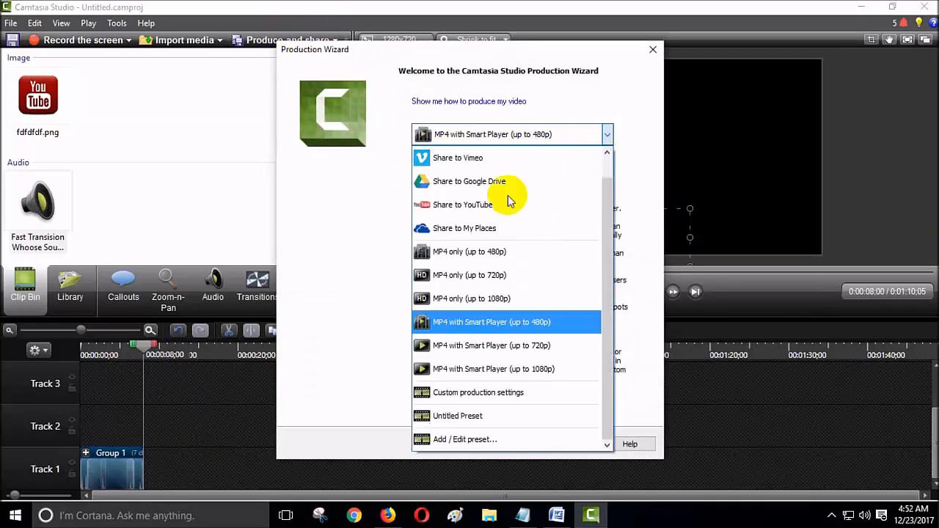
{"action": "left_click", "coordinate": [471, 300]}
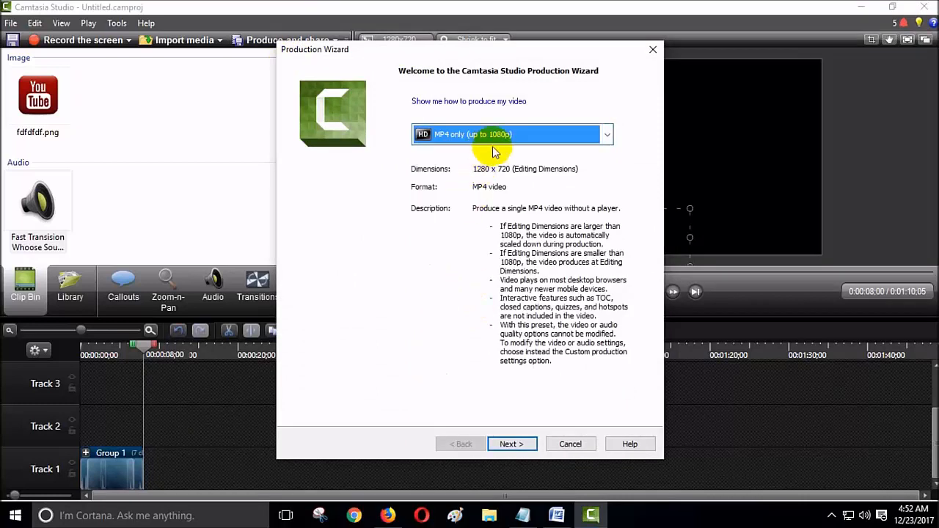
{"action": "left_click", "coordinate": [509, 444]}
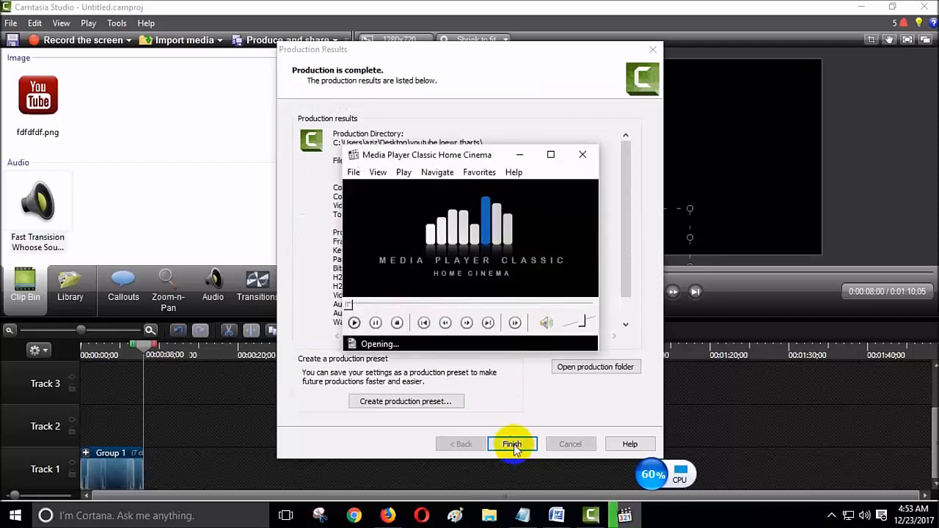
{"action": "left_click", "coordinate": [515, 446]}
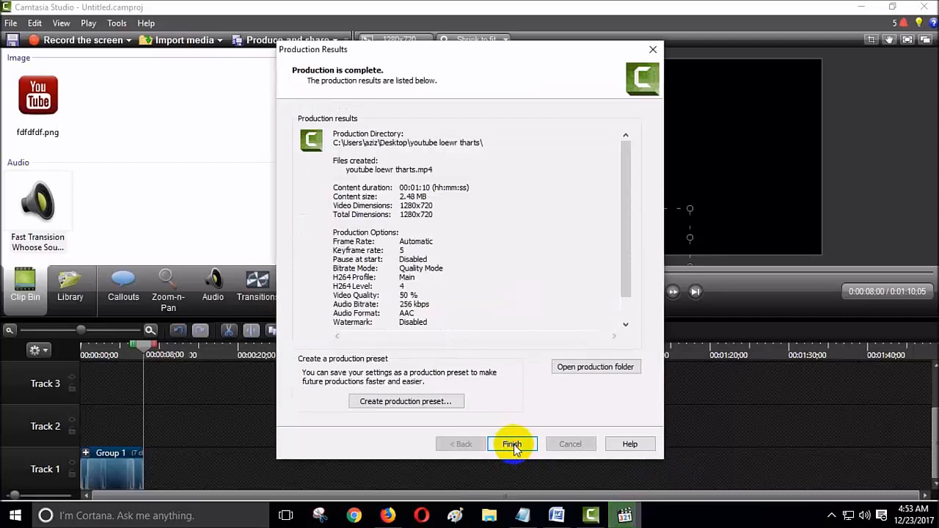
{"action": "left_click", "coordinate": [513, 445]}
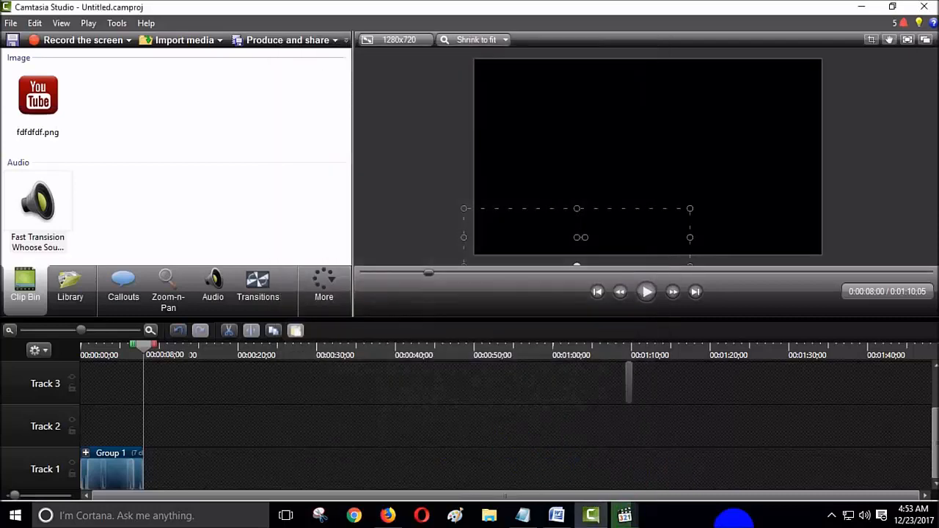
Step: Switch to Media Player Classic to watch the lower-third animation in youtube loewr tharts.mp4, and close the player
{"action": "left_click", "coordinate": [624, 515]}
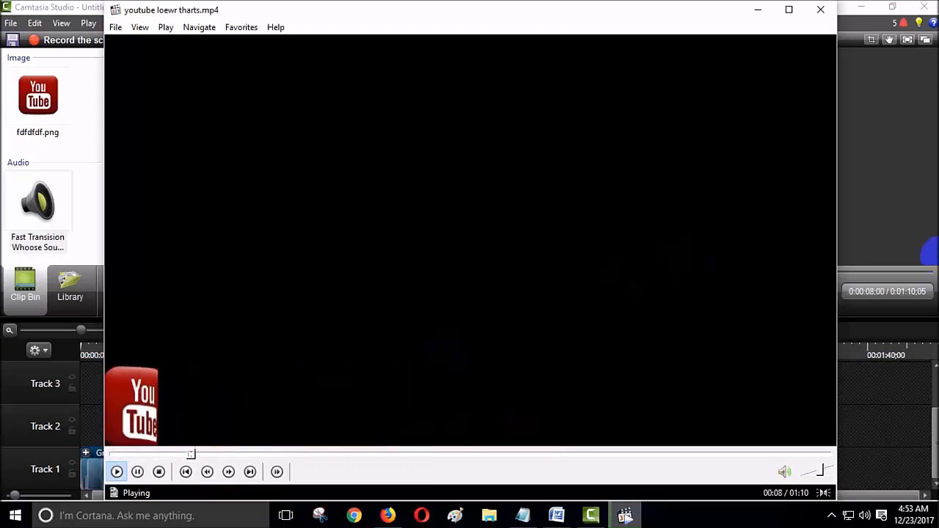
{"action": "left_click", "coordinate": [820, 9]}
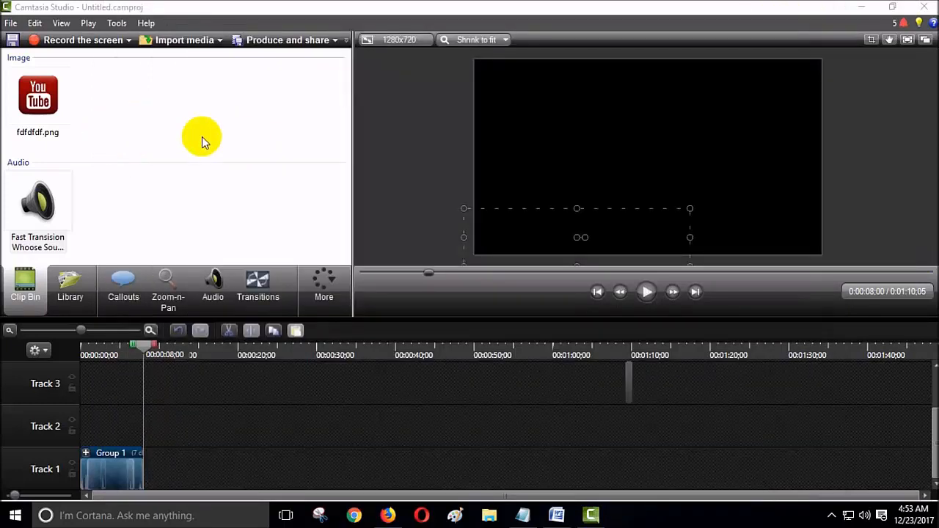